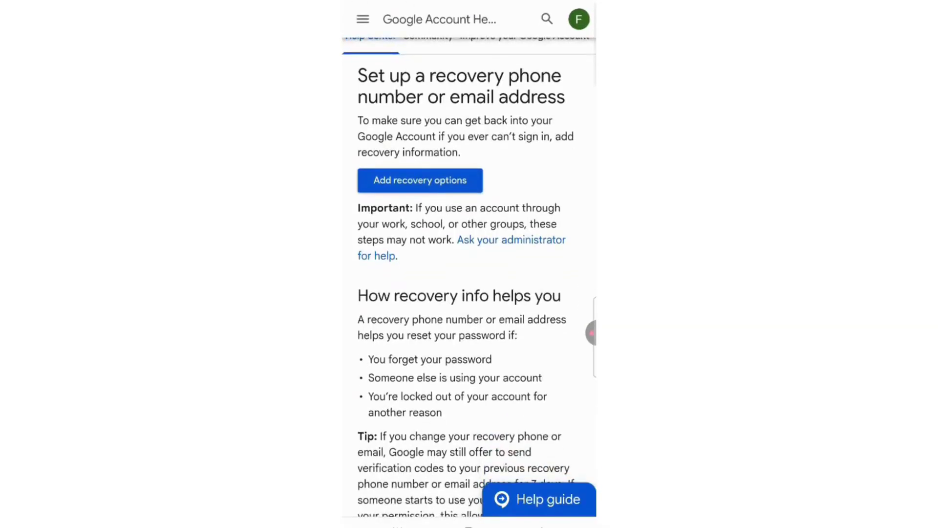
scroll(469, 293, "down", 2)
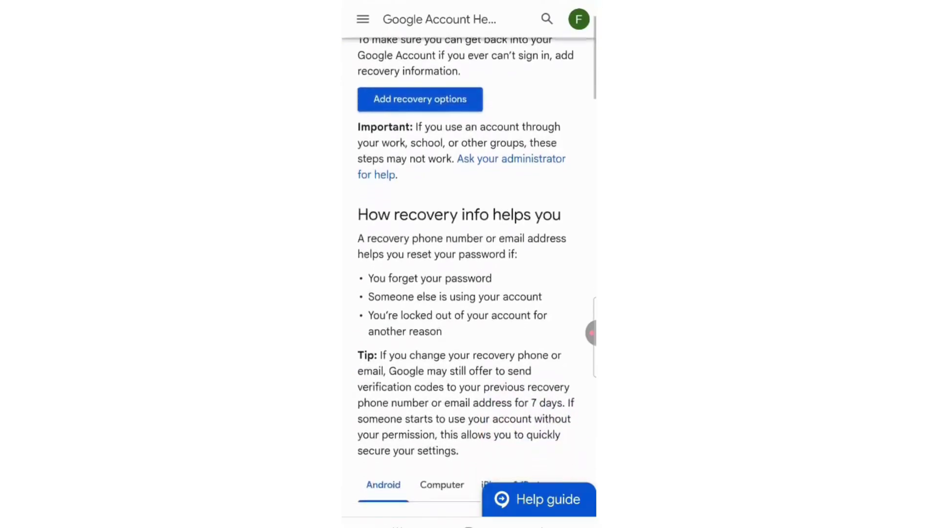
scroll(469, 293, "down", 2)
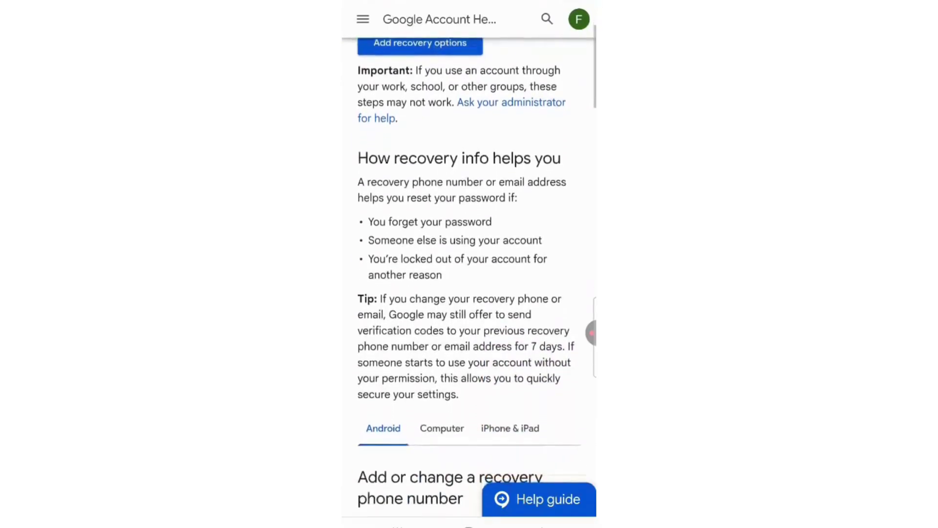
scroll(469, 294, "down", 1)
scroll(470, 294, "down", 1)
scroll(470, 293, "down", 1)
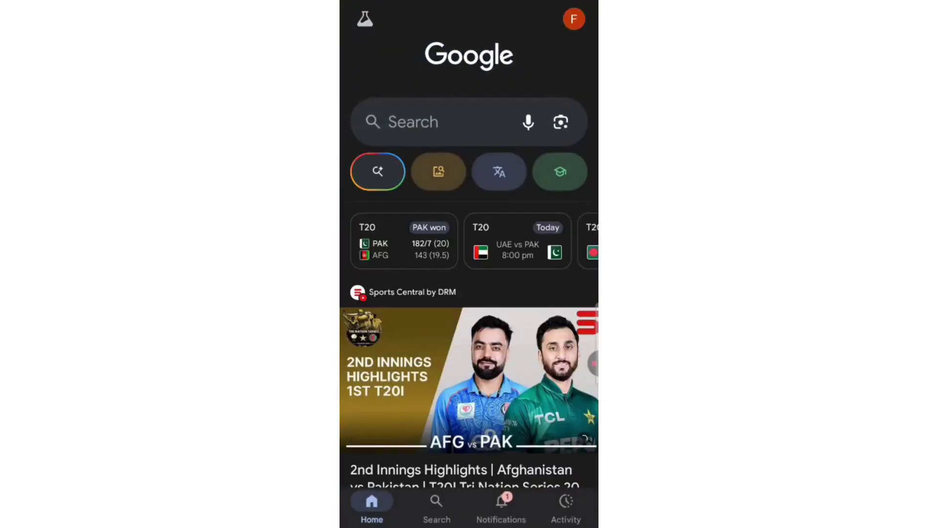
From the profile avatar's account list, start adding another Google account
left_click(575, 20)
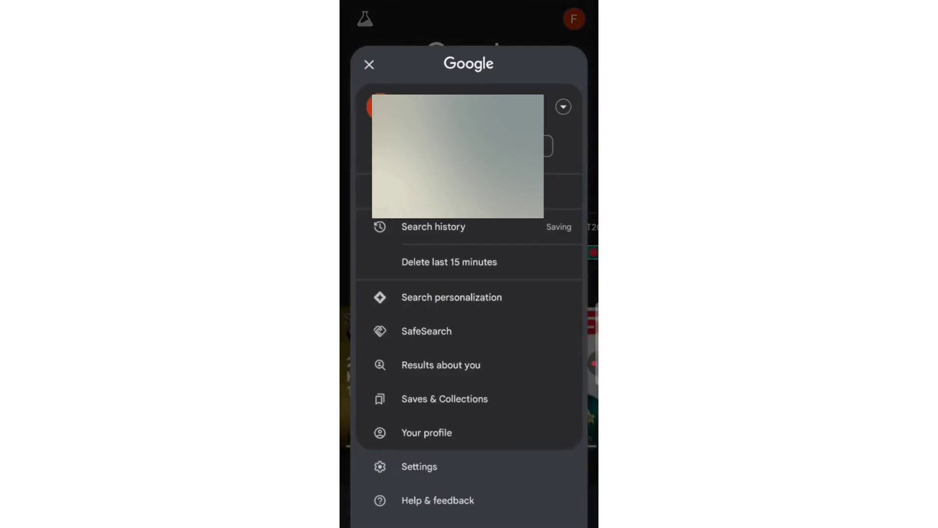
left_click(564, 107)
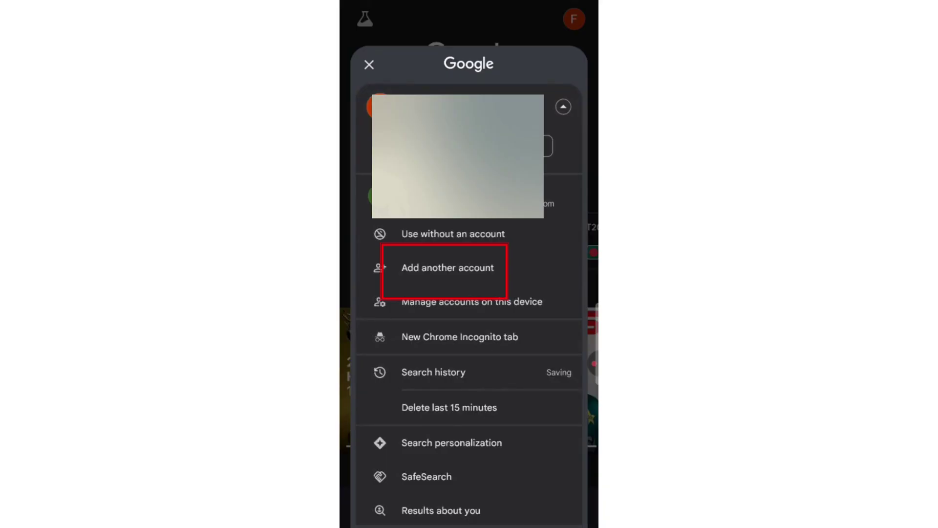
left_click(448, 268)
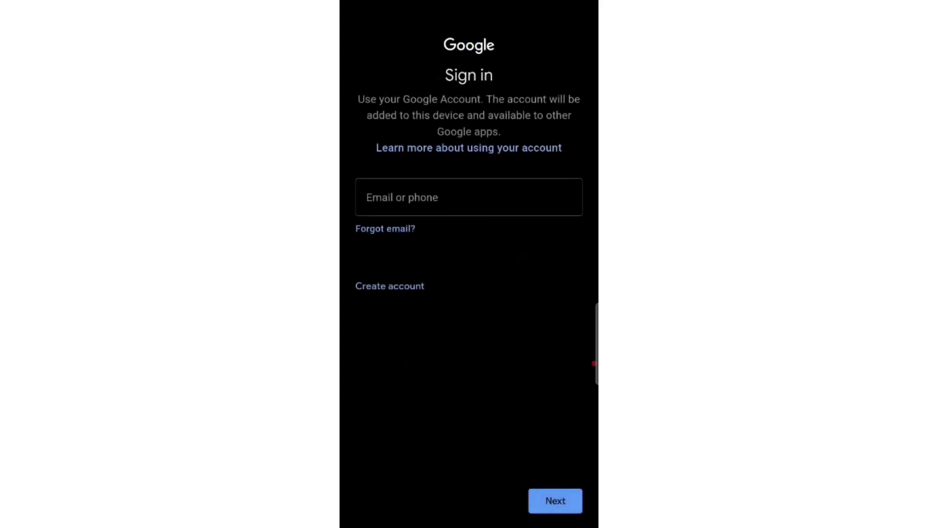
type("abe")
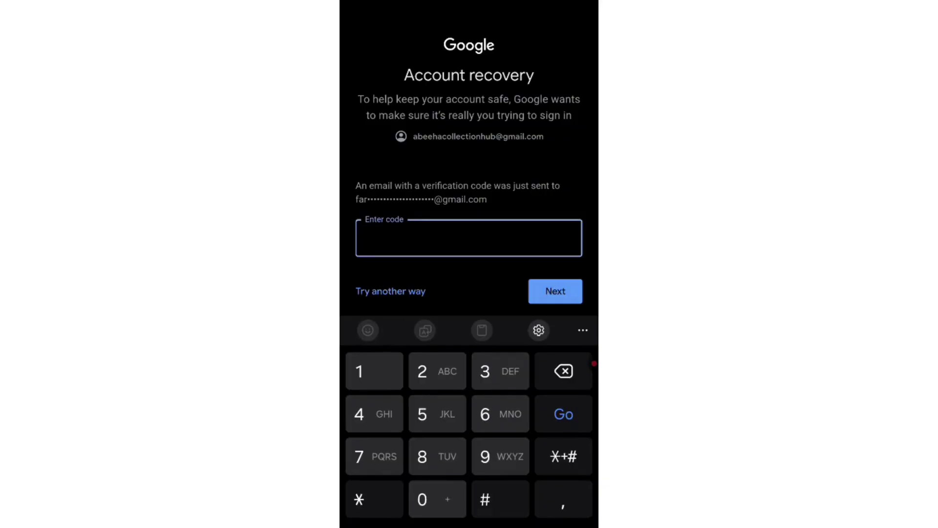
On the verification code page, choose to try another way to verify
left_click(390, 291)
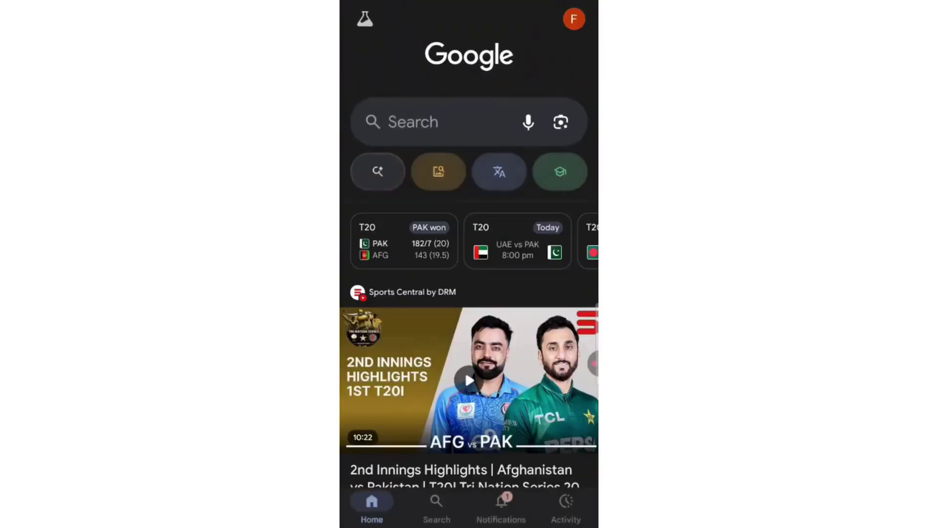
Go to Settings > Google services and show its additional options menu
left_click_drag(469, 524, 470, 330)
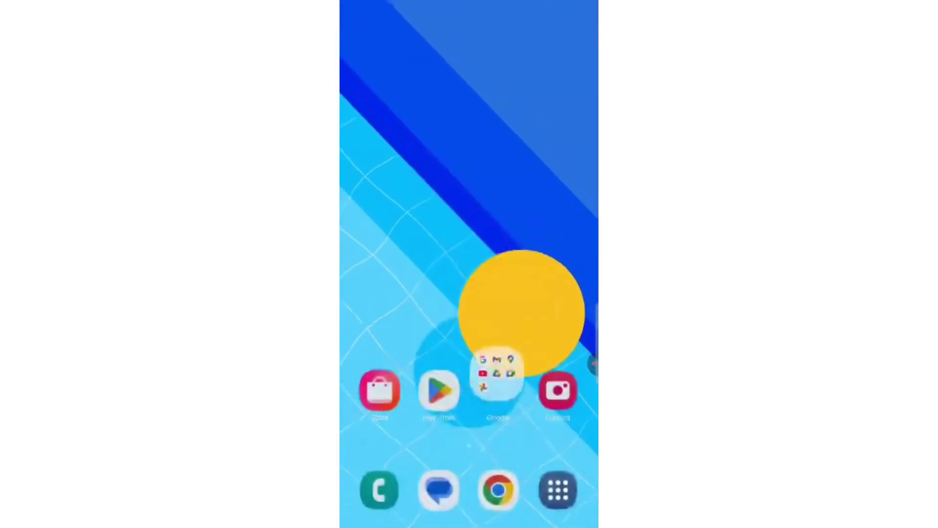
mouse_move(557, 294)
left_mouse_down()
mouse_move(382, 294)
mouse_move(557, 294)
left_mouse_up()
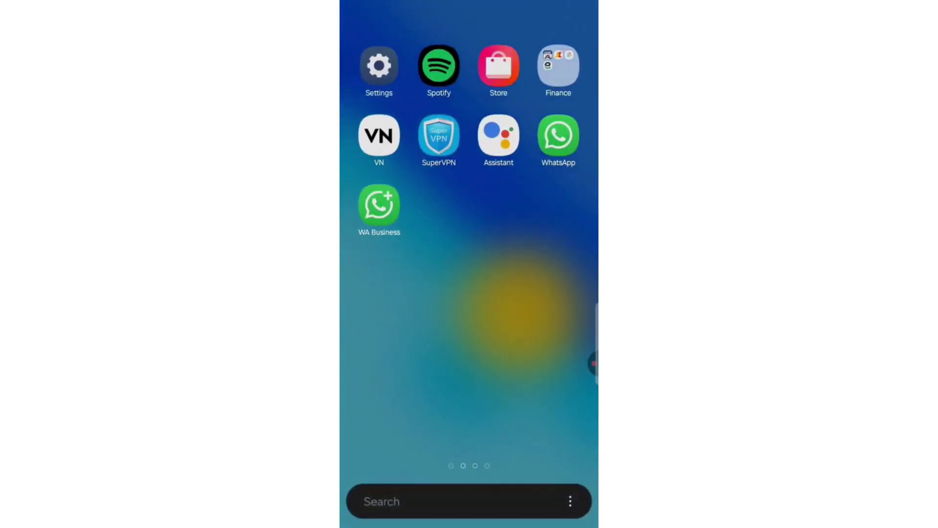
left_click(378, 66)
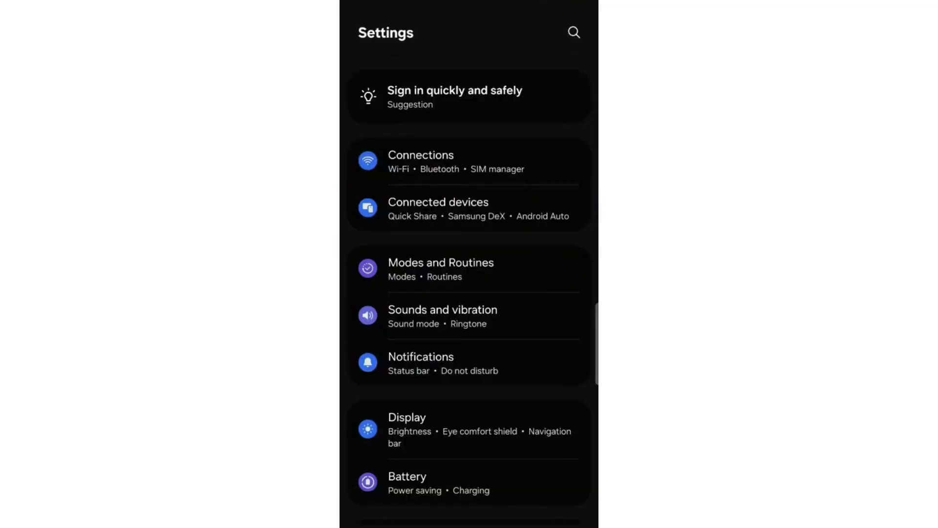
scroll(469, 293, "down", 5)
scroll(469, 293, "down", 3)
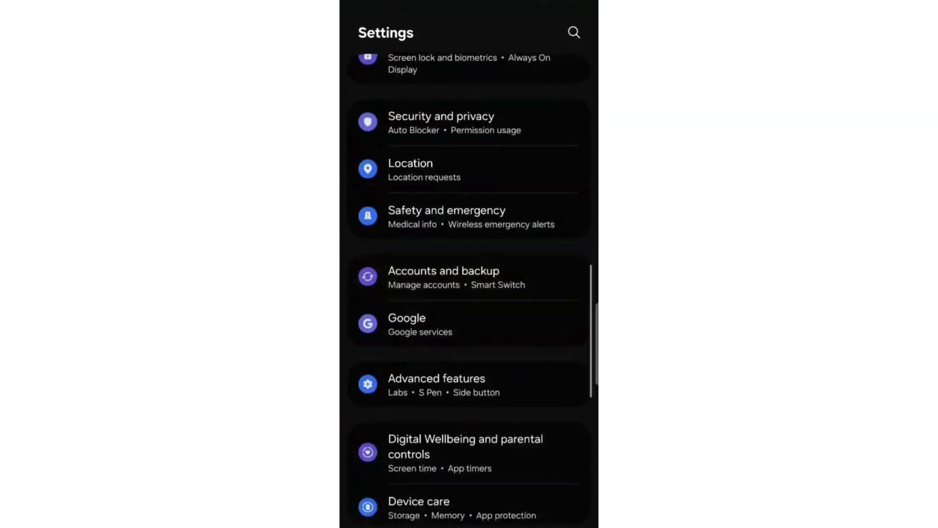
left_click(440, 256)
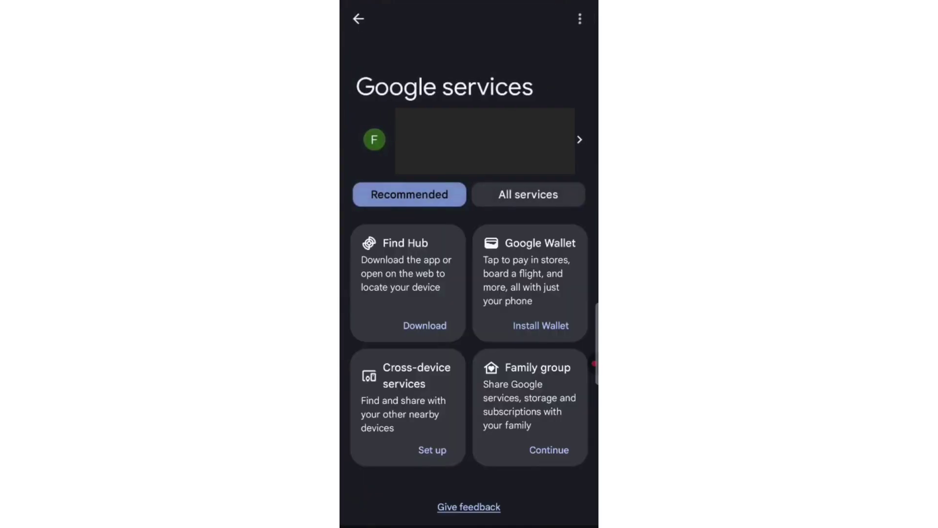
left_click(580, 19)
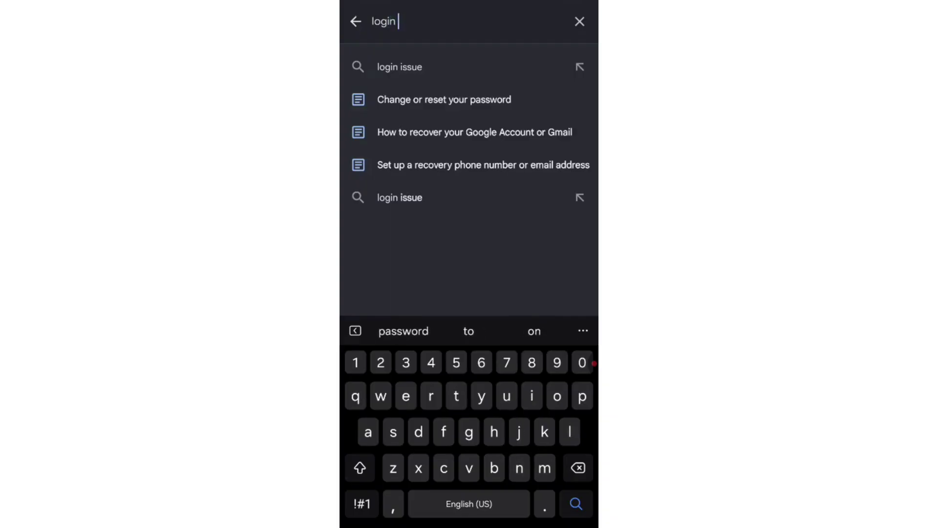
Search help for 'login issue' and open 'Can't sign in to your Google Account'
left_click(399, 65)
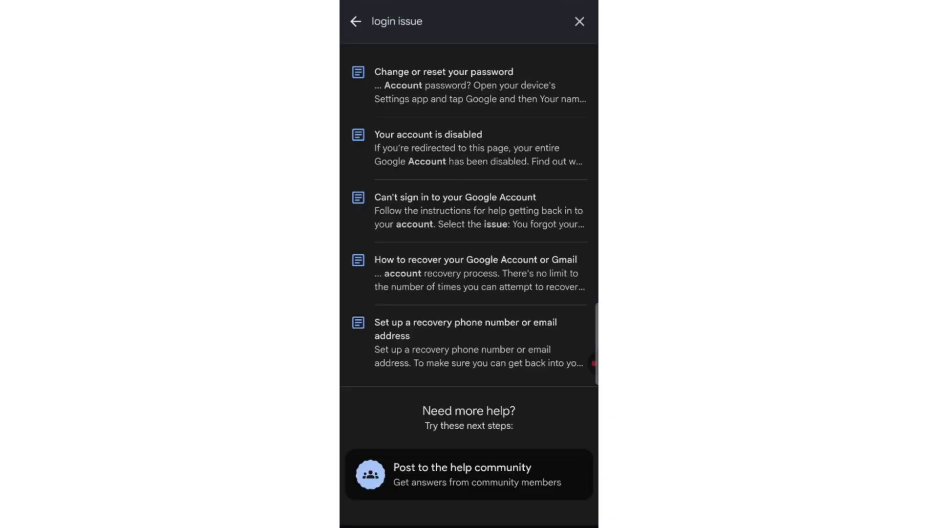
left_click(454, 211)
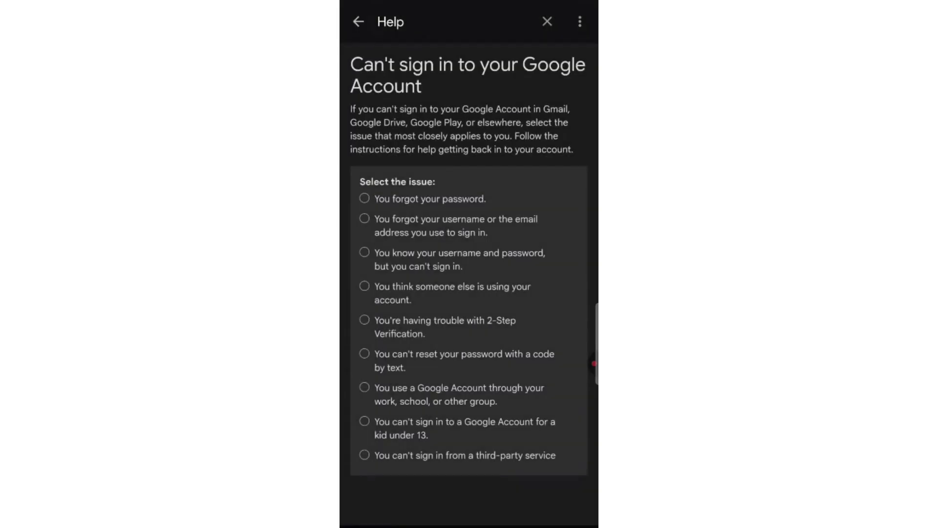
Choose 'You think someone else is using your account' and follow the recovery link
left_click(441, 293)
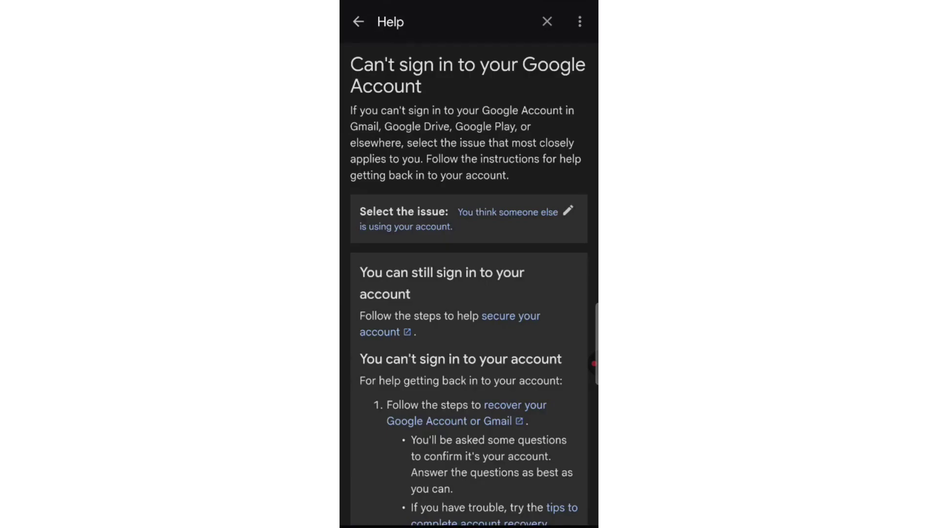
left_click(513, 404)
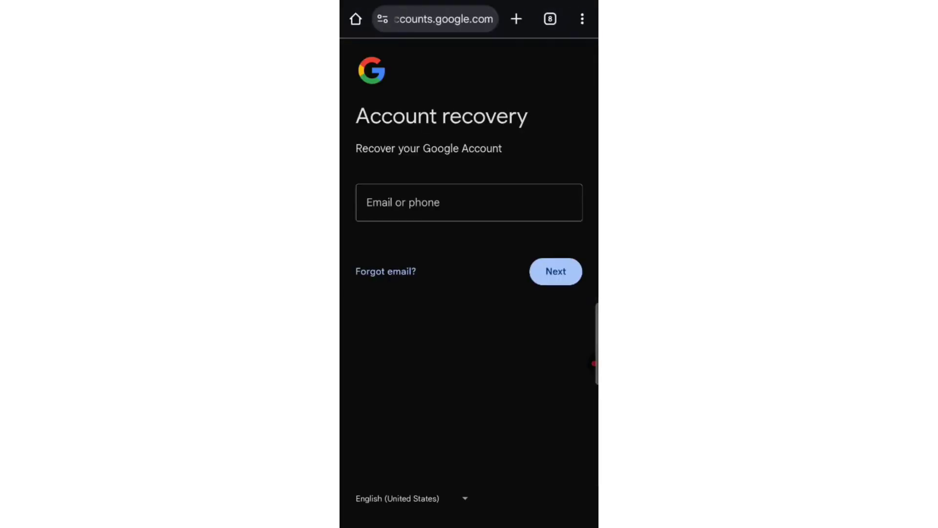
Fill the saved Gmail address into the recovery email field and submit it
left_click(469, 202)
type("ab")
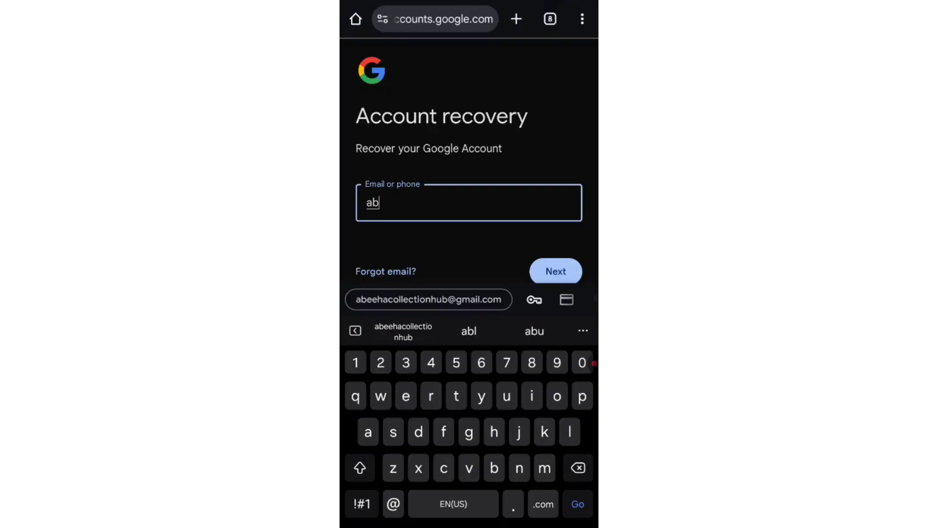
left_click(429, 300)
left_click(556, 272)
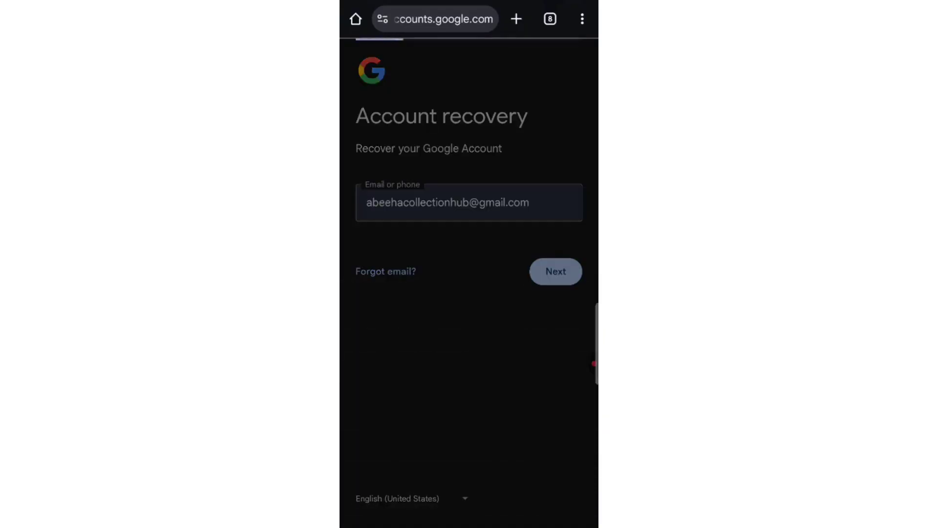